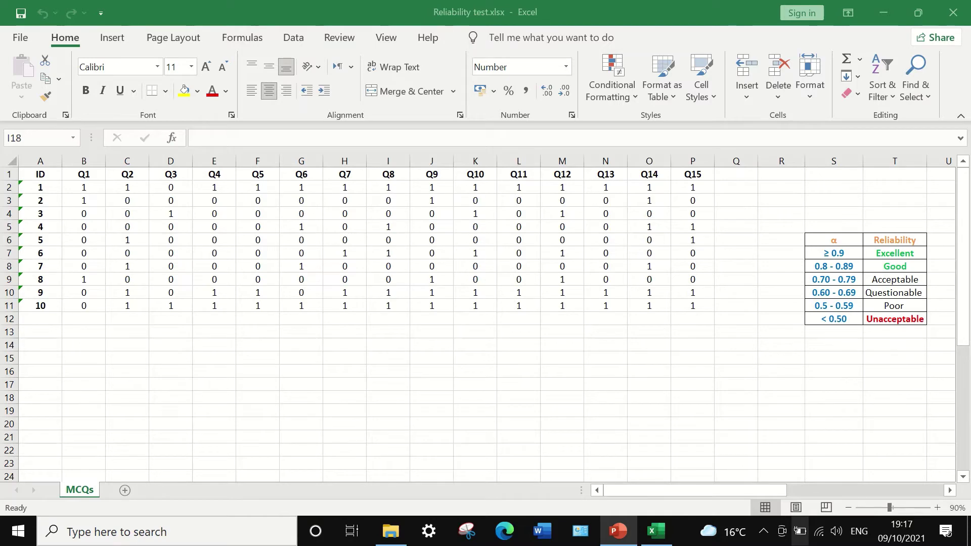
From Data Analysis, choose Anova: Two-Factor Without Replication and confirm.
click(293, 35)
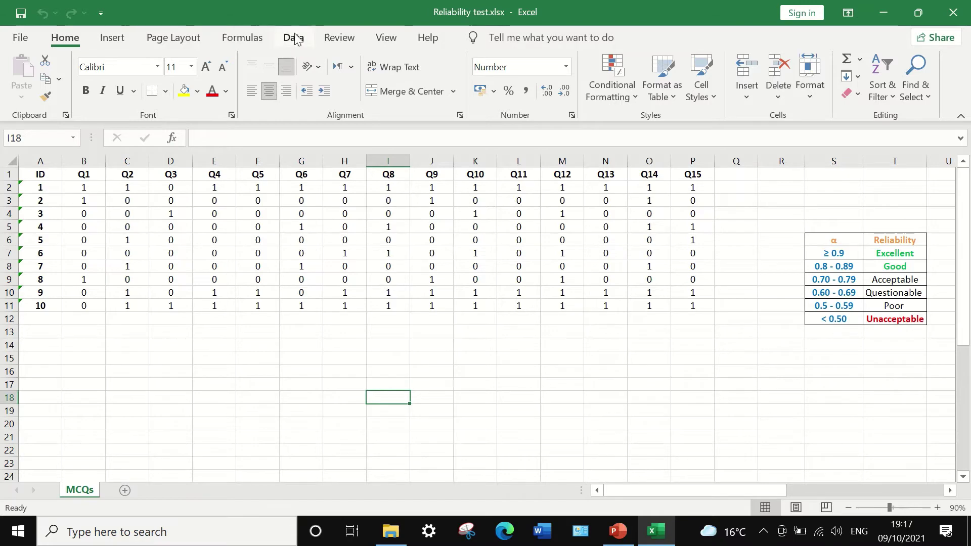
click(294, 38)
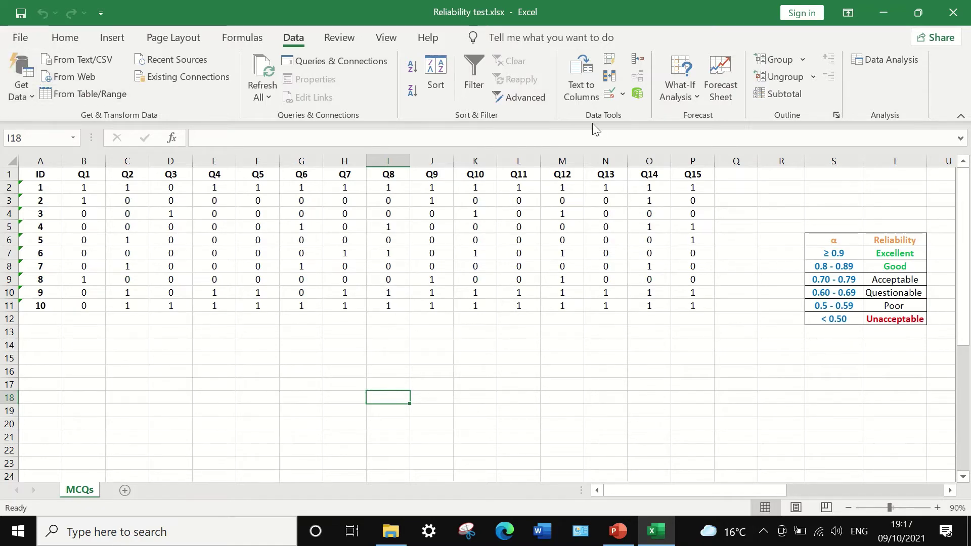
click(874, 58)
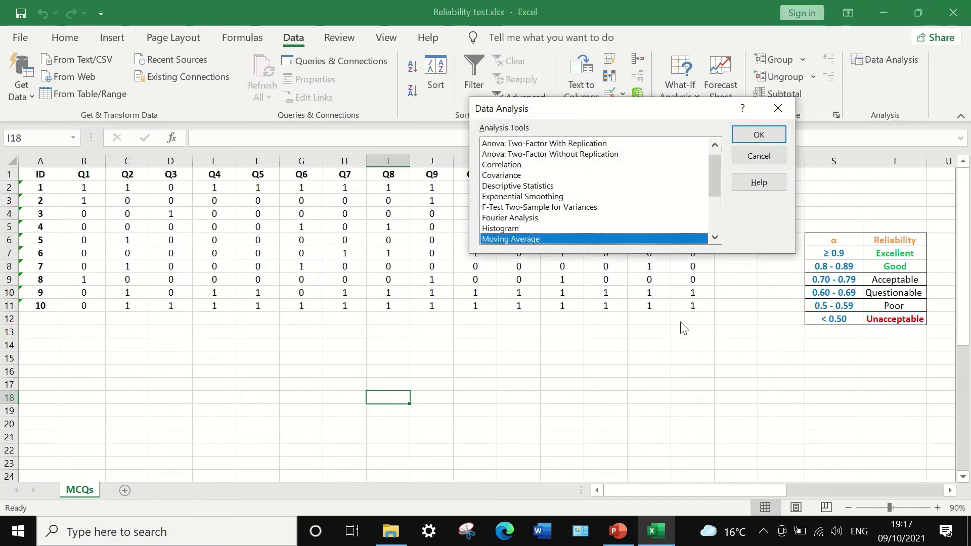
drag(633, 108, 456, 135)
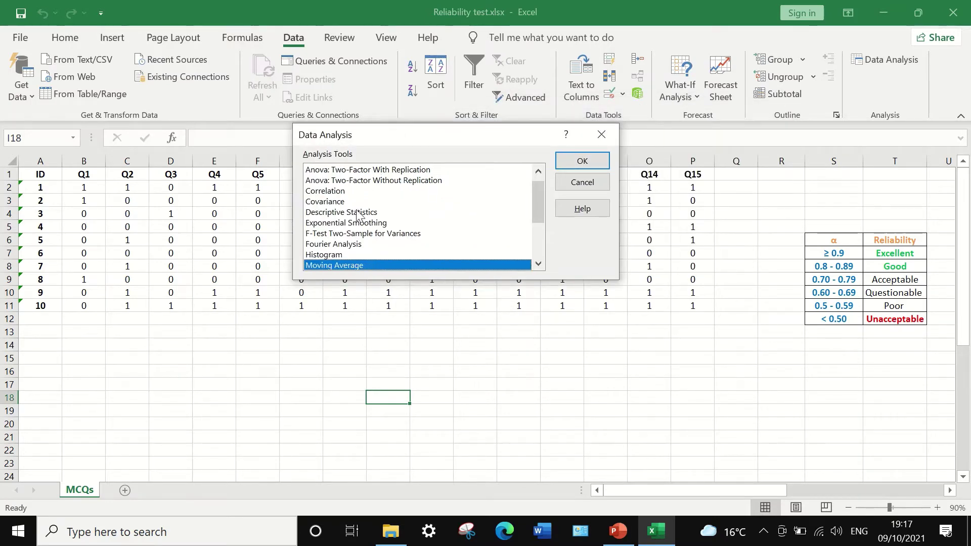
click(362, 181)
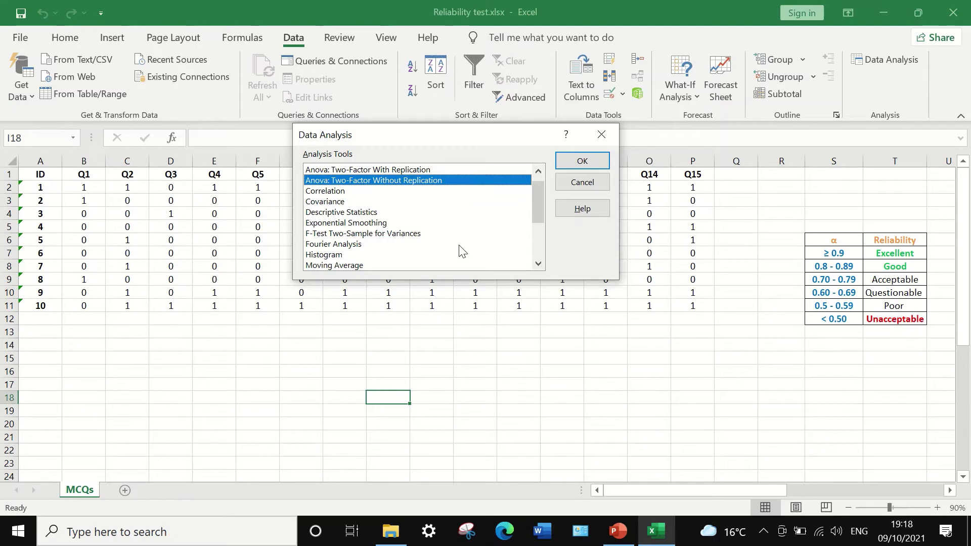
click(570, 160)
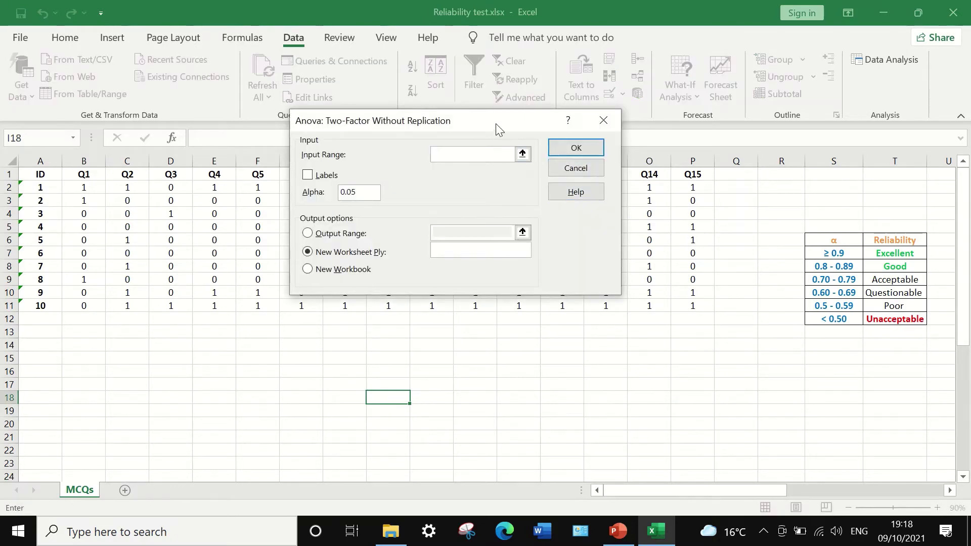
Set the ANOVA input range to the Q1–Q15 scores in $B$2:$P$11.
drag(495, 124, 507, 137)
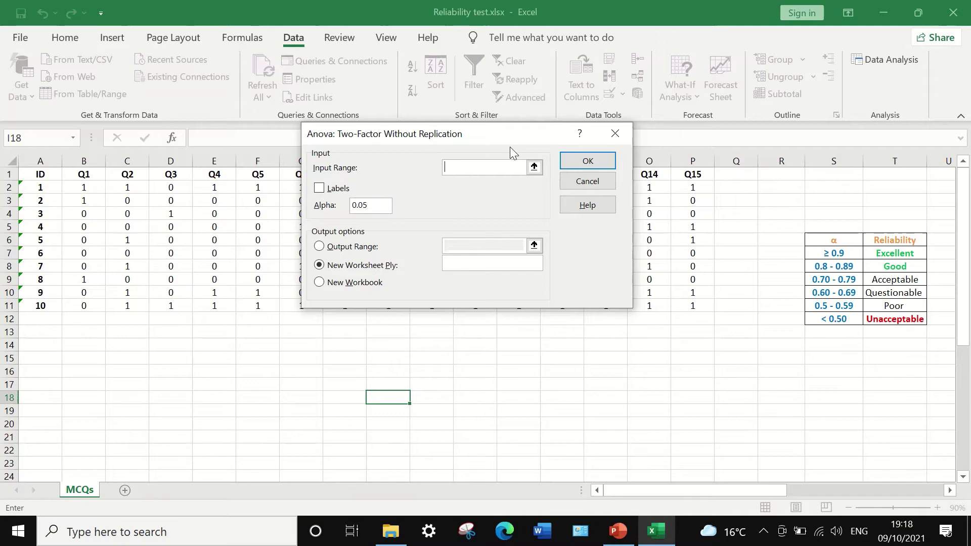
drag(514, 130, 651, 137)
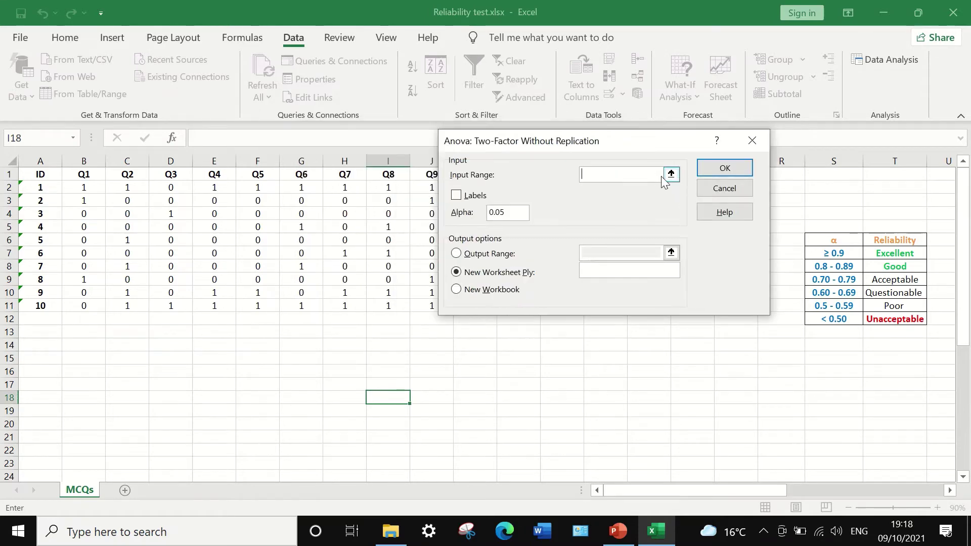
click(671, 174)
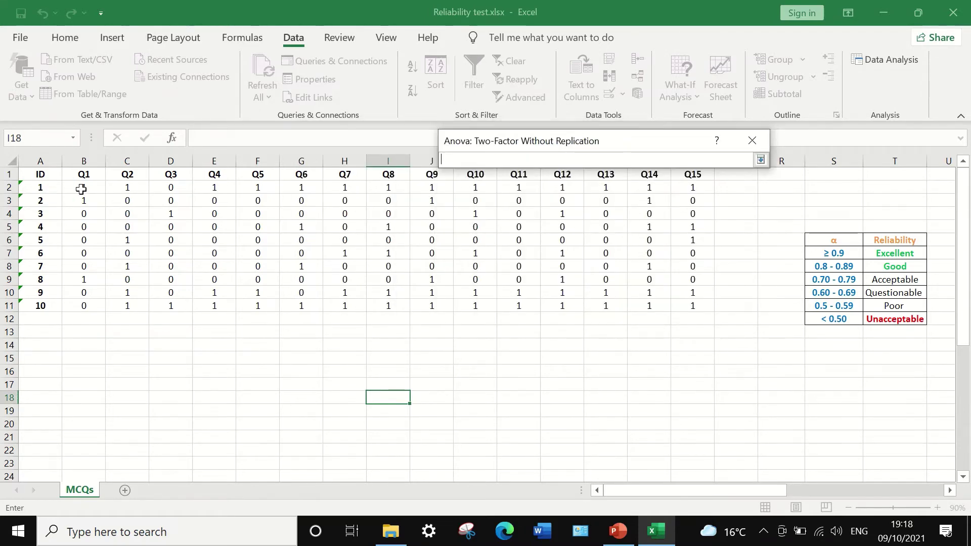
drag(81, 189, 683, 305)
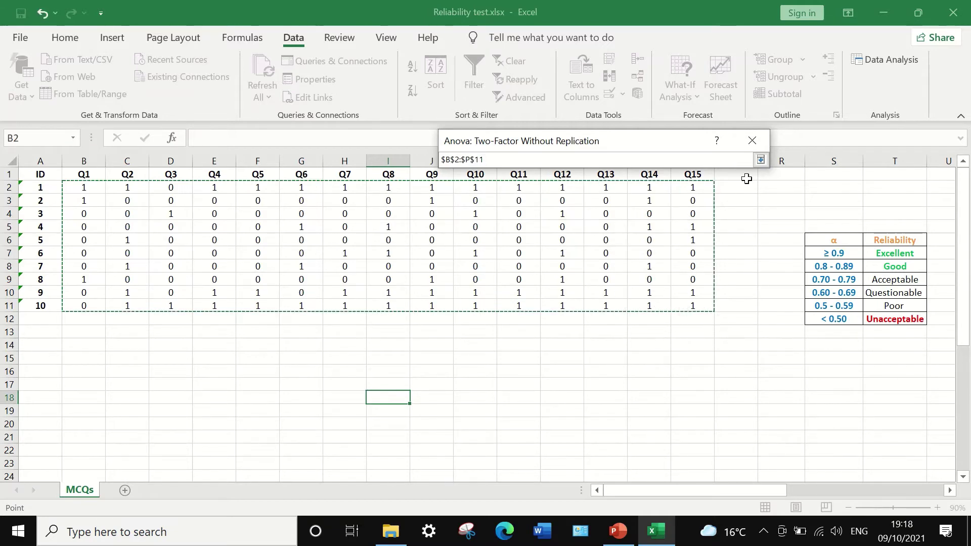
click(760, 159)
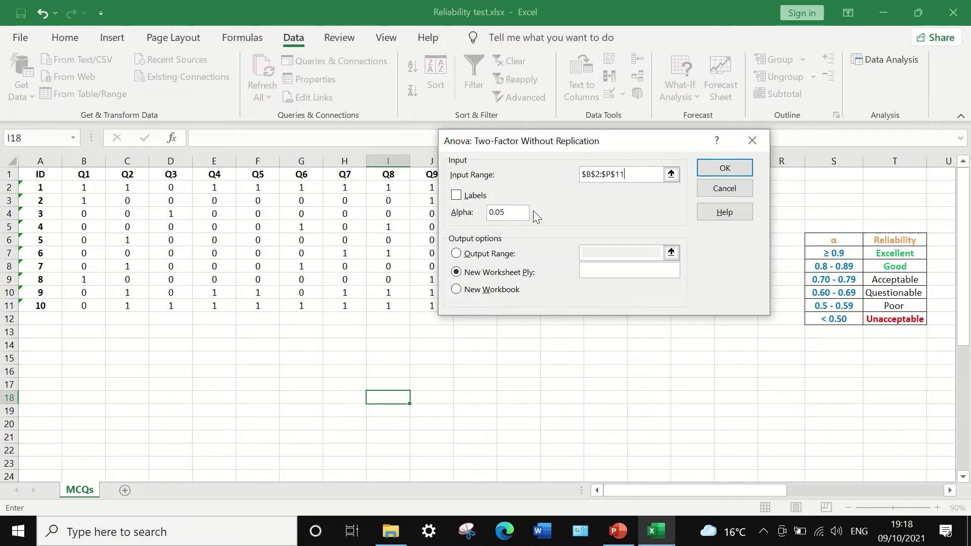
Send the output to cell $I$18 on the current sheet and run the ANOVA.
click(470, 258)
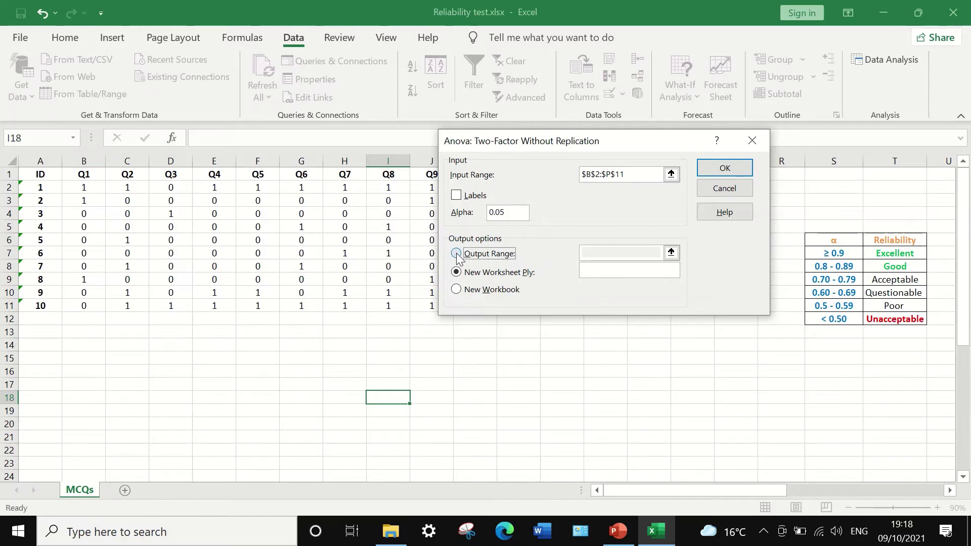
click(667, 249)
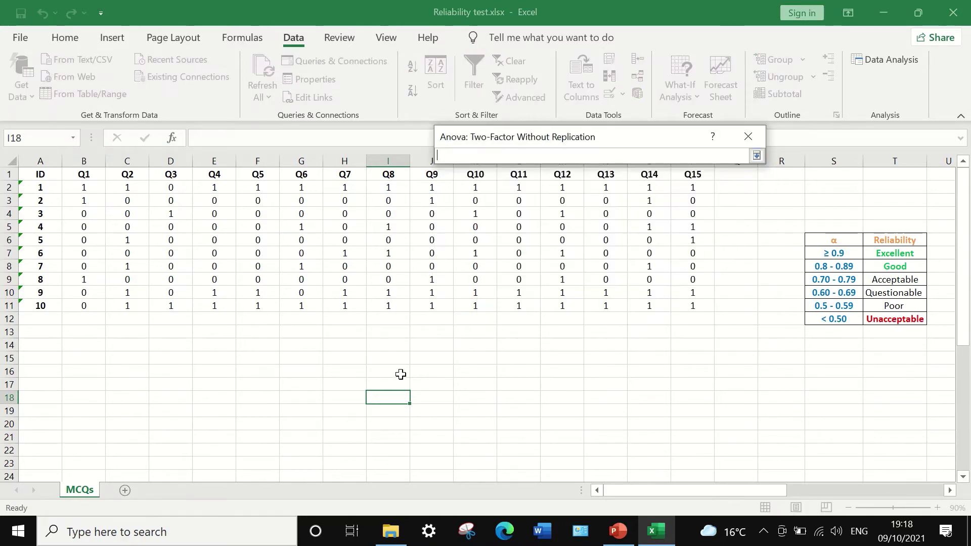
click(388, 398)
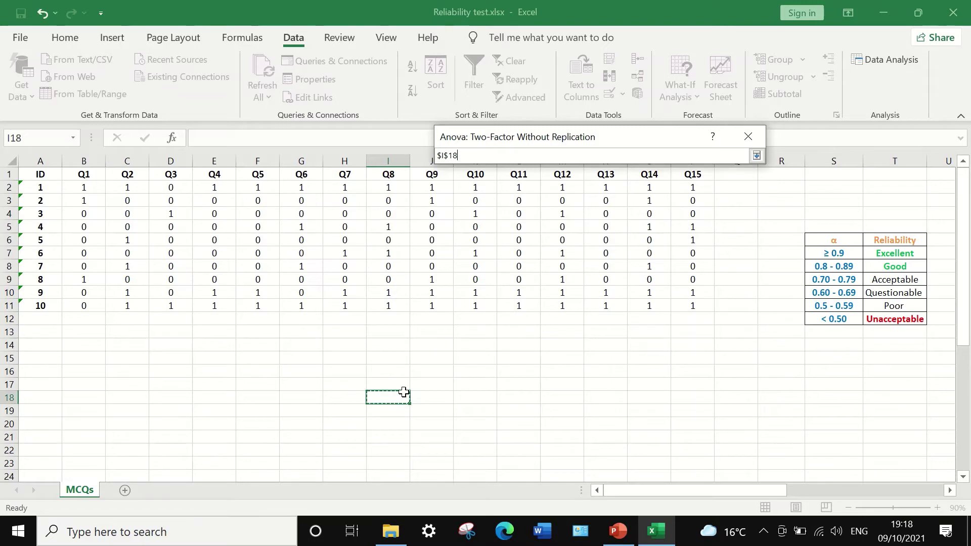
click(756, 155)
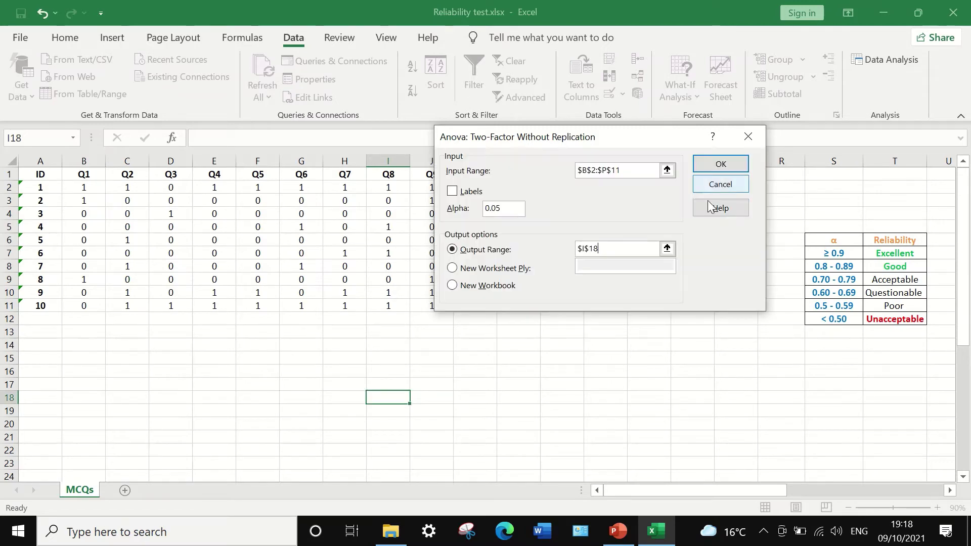
click(718, 163)
Widen column I to show the full Column 10–15 labels, then scroll down to the ANOVA table.
scroll(579, 325, down, 12)
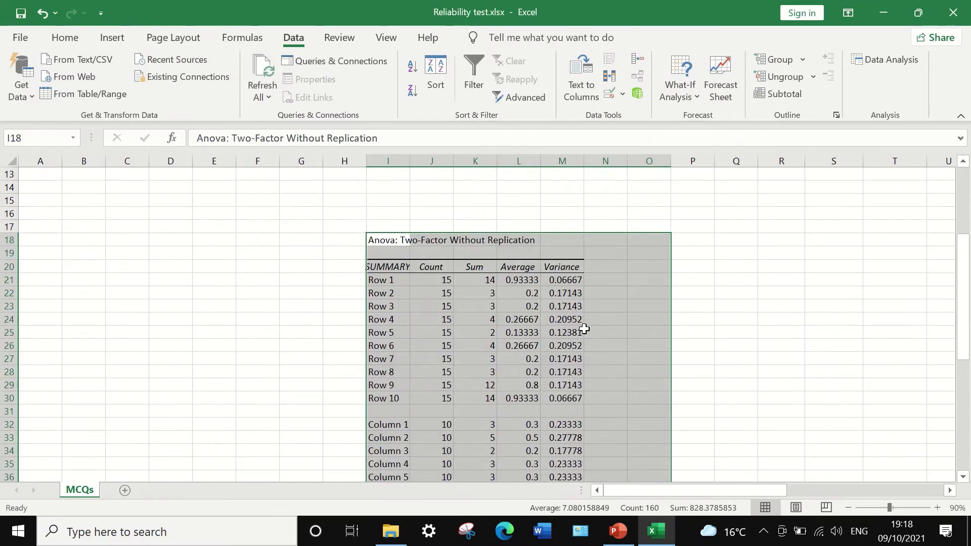
scroll(591, 319, up, 6)
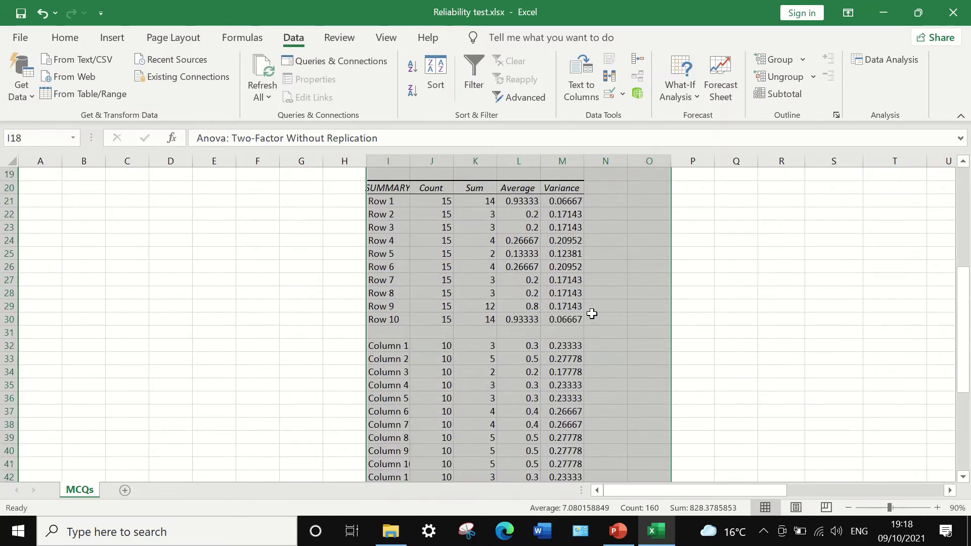
scroll(592, 314, up, 3)
scroll(592, 314, down, 3)
click(730, 278)
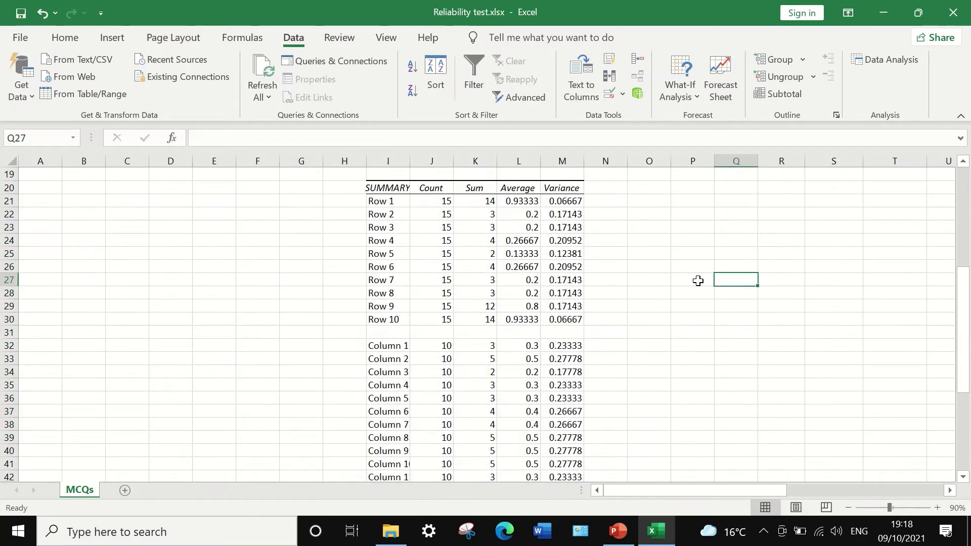
scroll(497, 276, up, 2)
scroll(491, 268, down, 2)
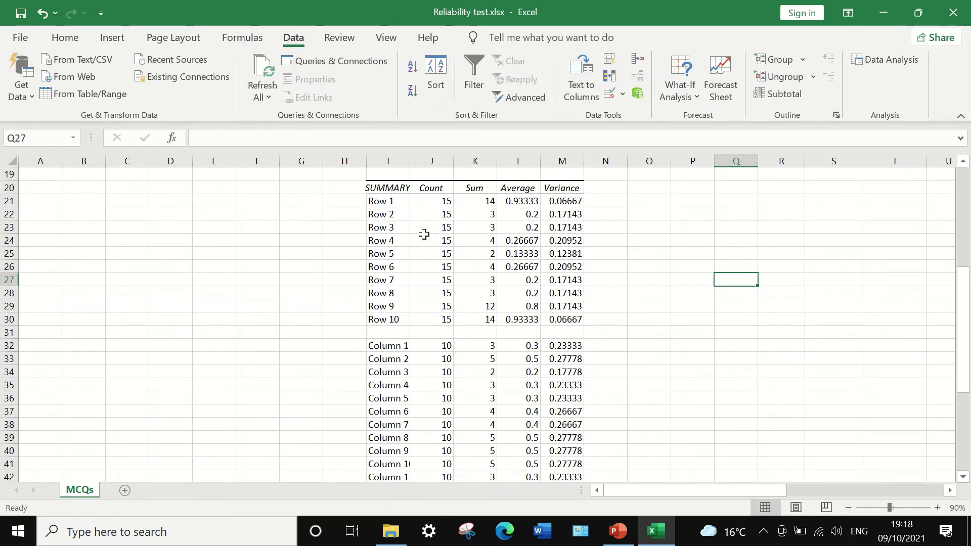
scroll(425, 238, down, 1)
scroll(438, 309, up, 2)
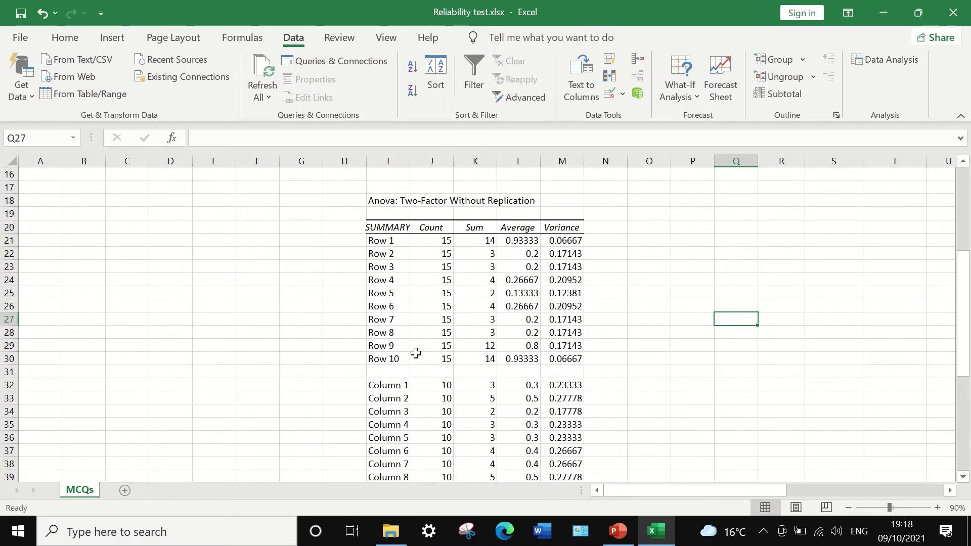
scroll(414, 349, down, 3)
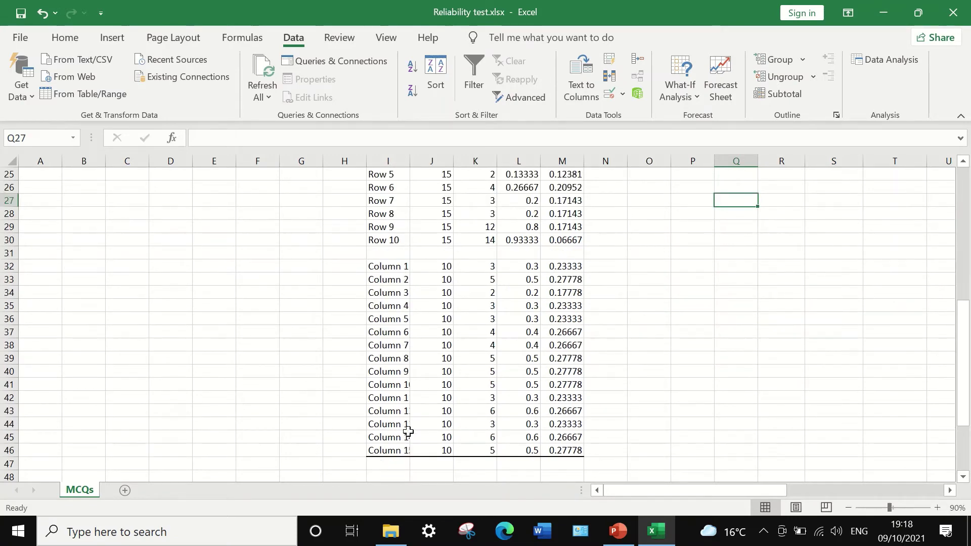
drag(409, 161, 431, 161)
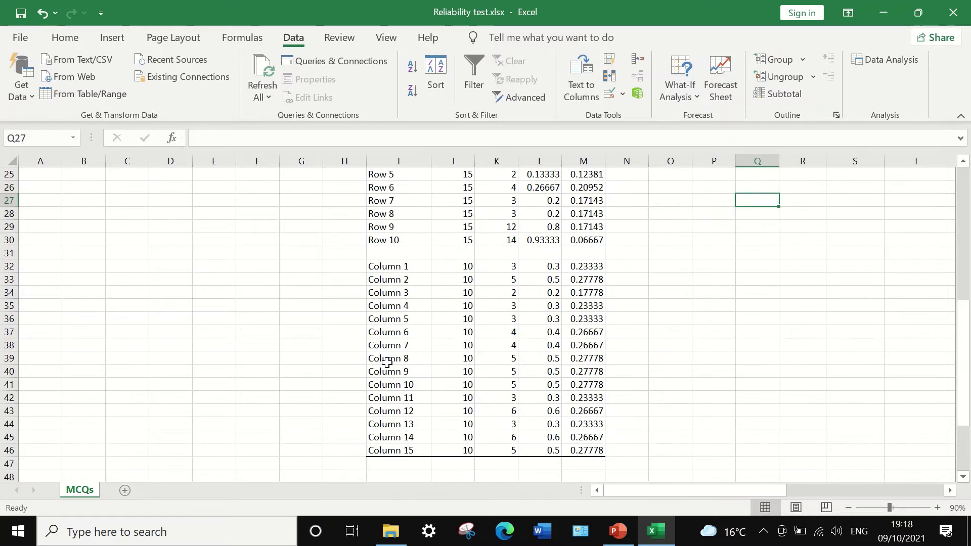
scroll(387, 361, down, 4)
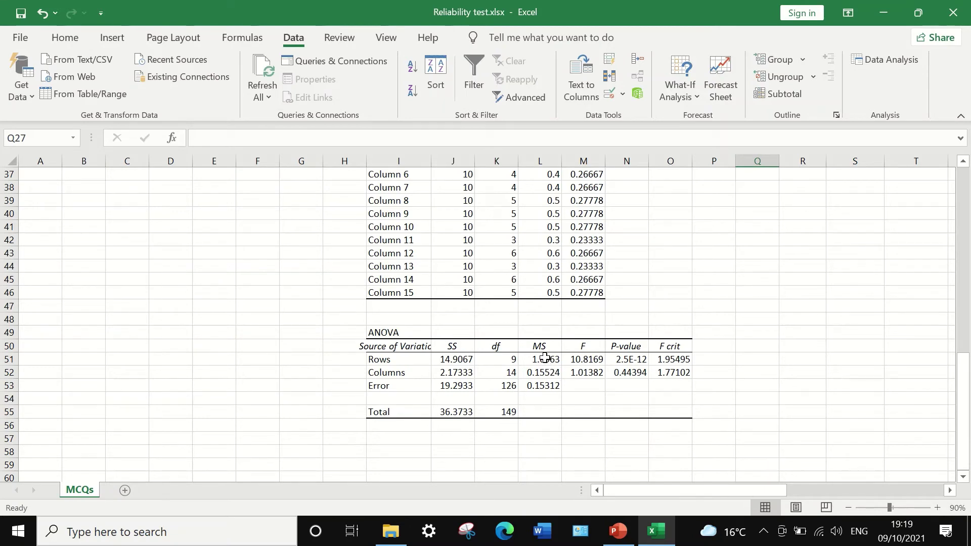
Colour the Rows MS (1.6563) and Error MS (0.15312) values in L51 and L53 red.
click(544, 359)
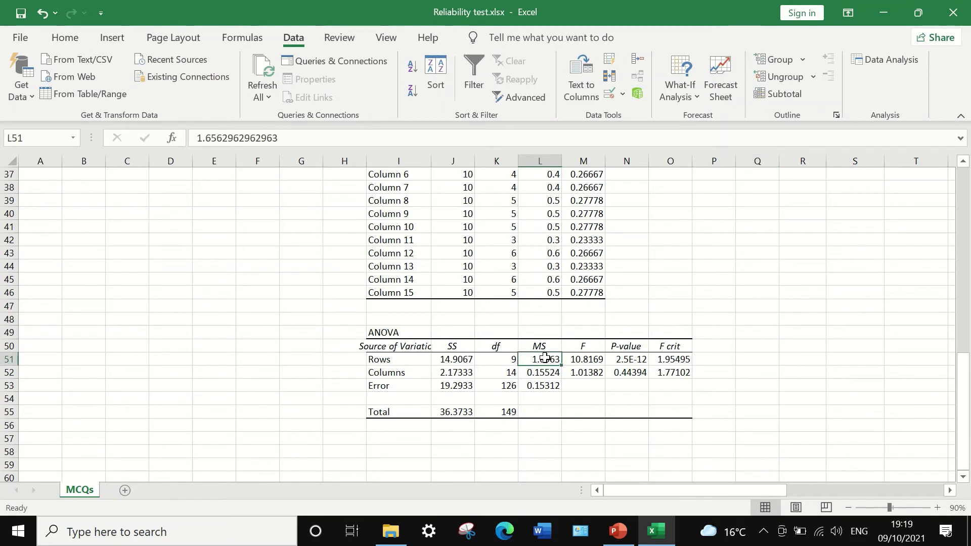
ctrl+click(546, 386)
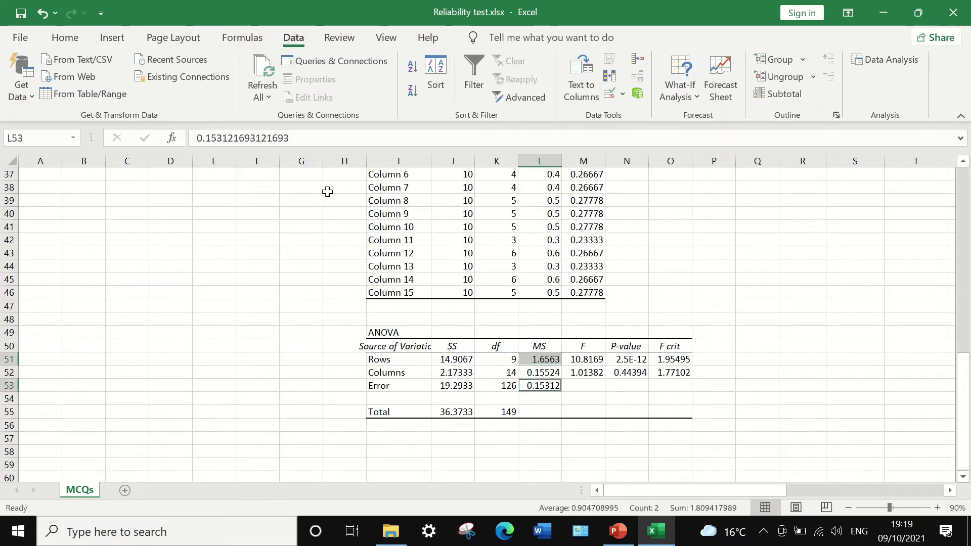
click(65, 38)
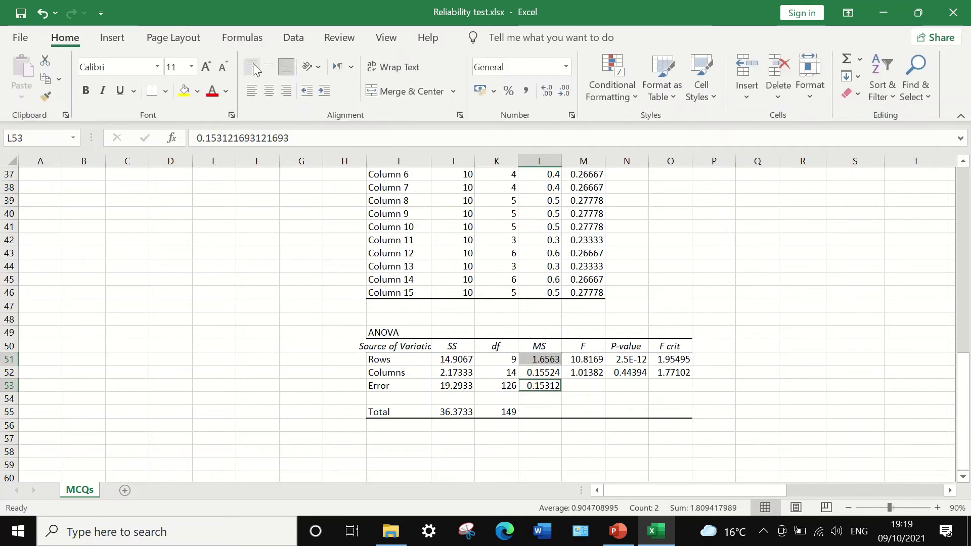
click(213, 95)
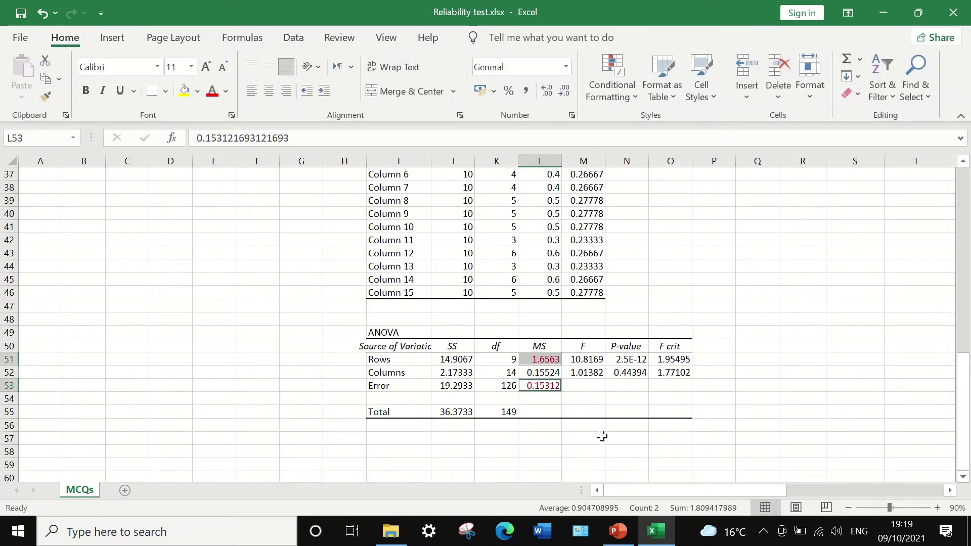
click(582, 440)
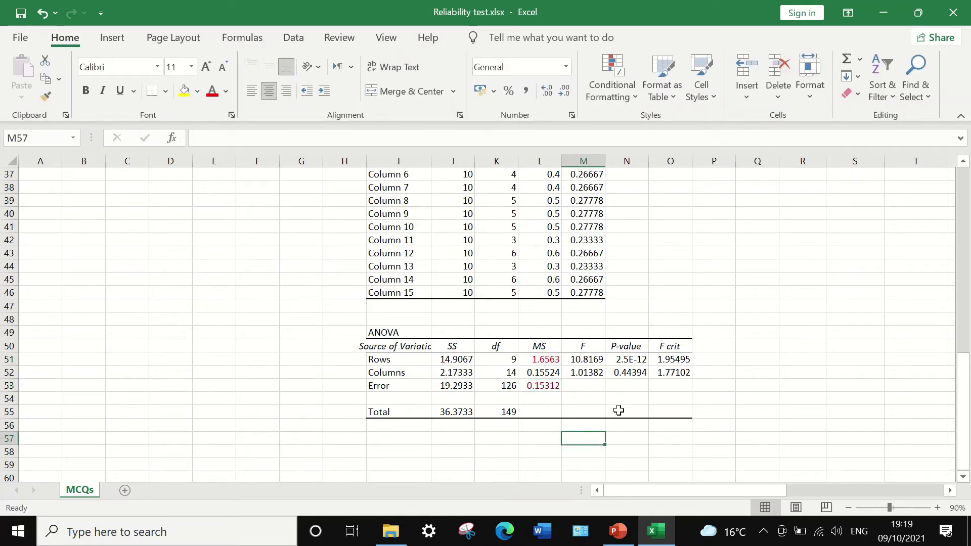
scroll(546, 425, down, 2)
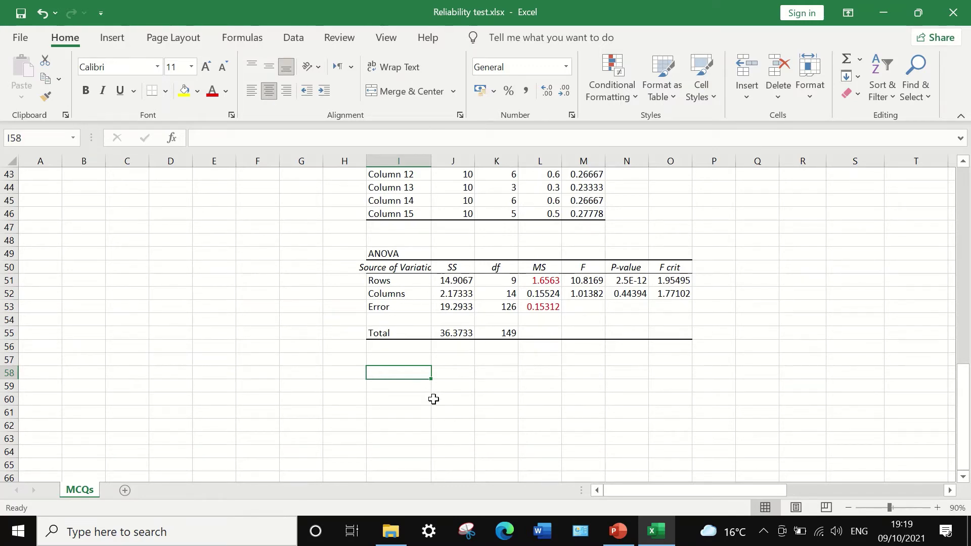
Label I58 'alpha' and enter =1-L53/L51 in J58, returning 0.90755.
text(alp)
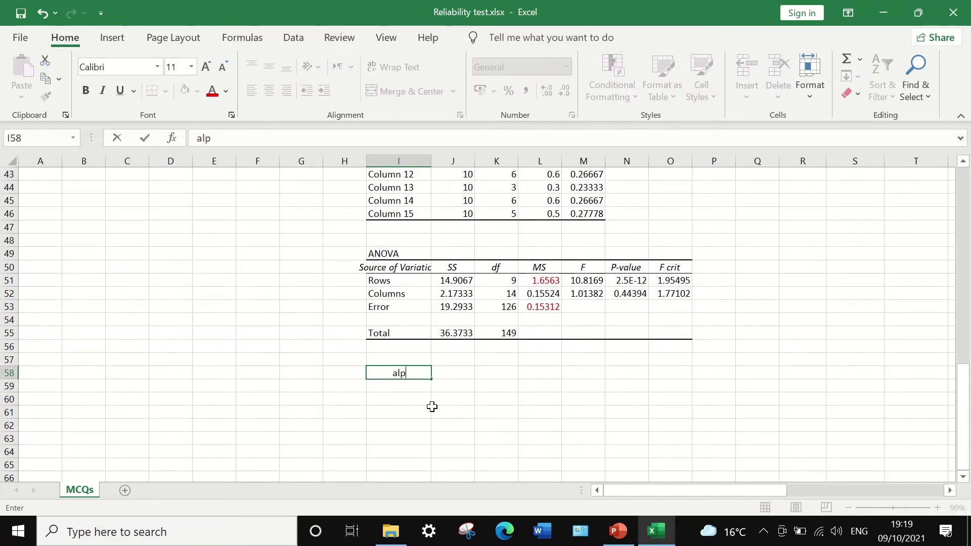
text(ha)
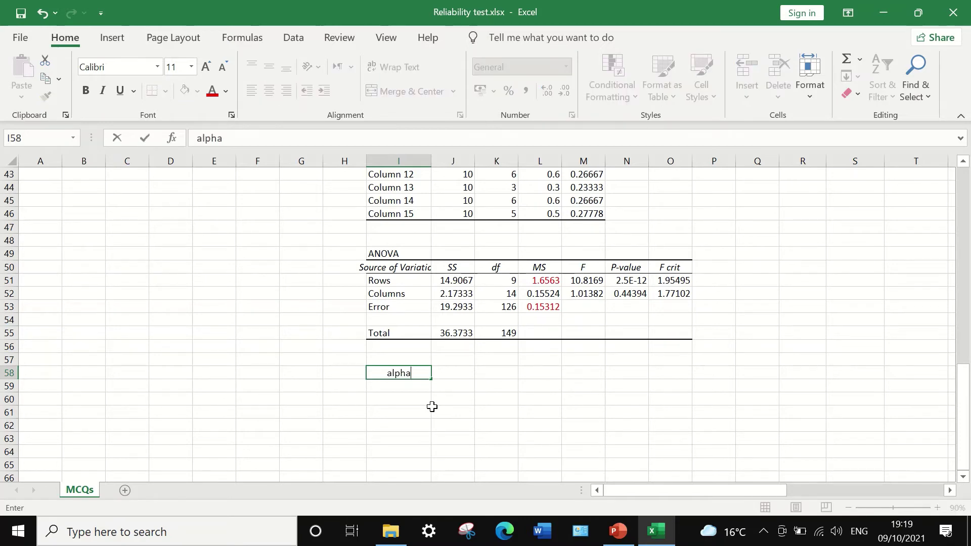
click(447, 371)
text(=)
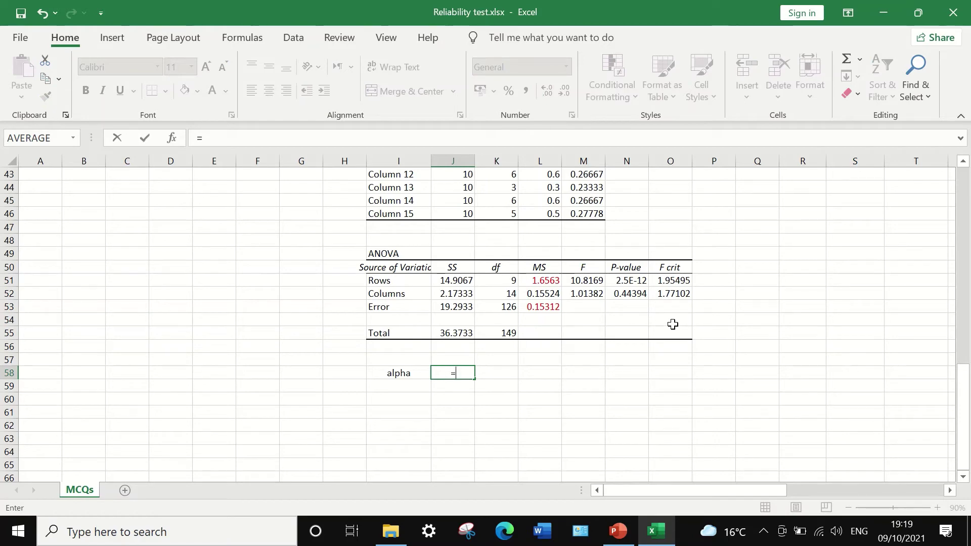
text(1-)
click(536, 308)
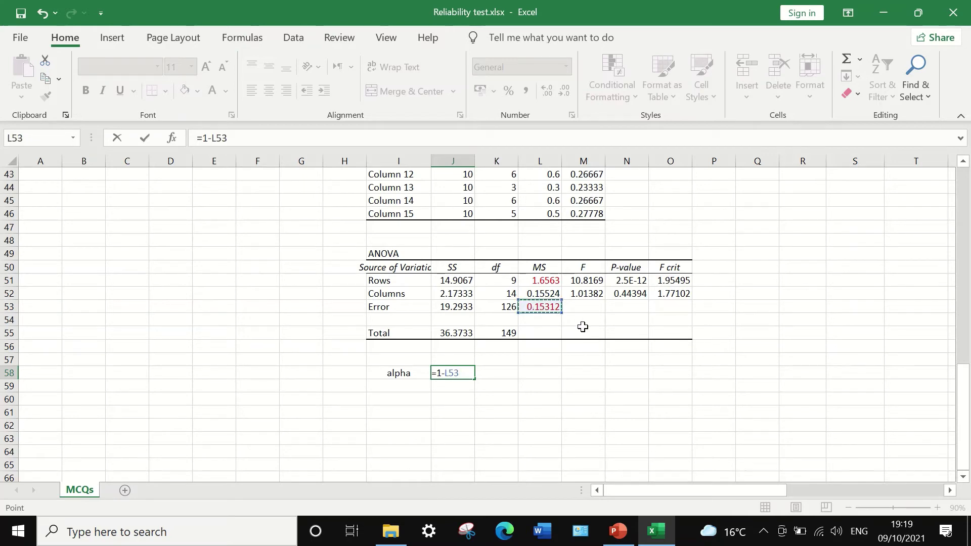
text(/)
click(535, 282)
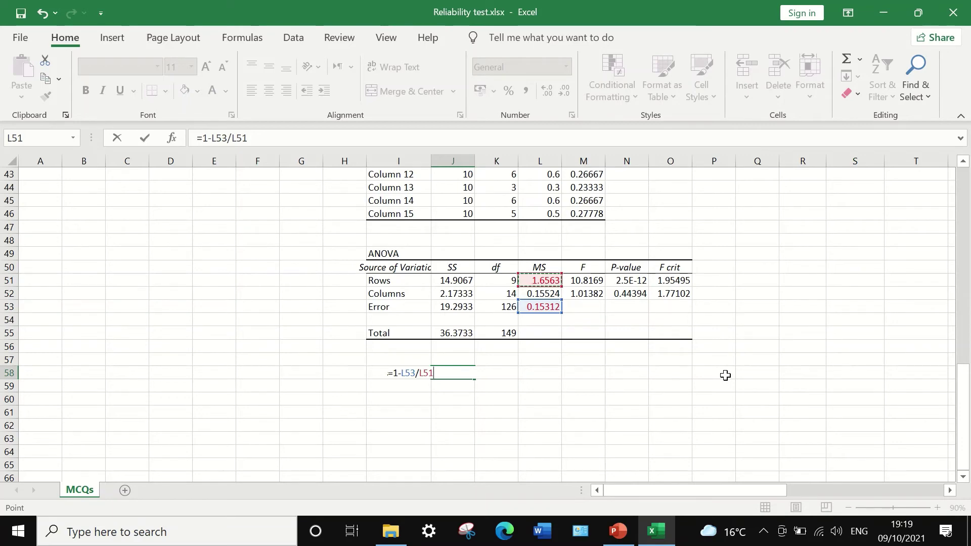
key(Return)
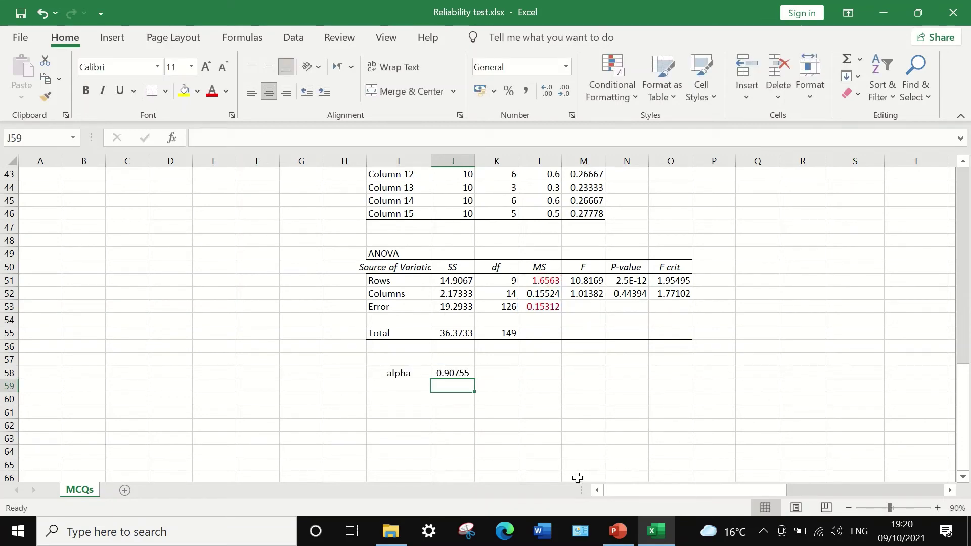
click(451, 372)
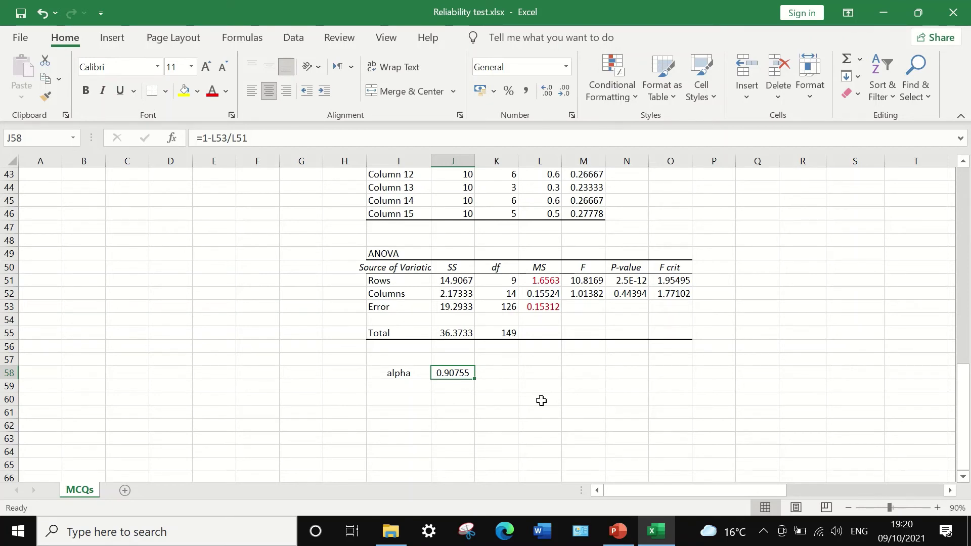
Scroll back to the top and right to show the scores and the reliability rating table.
scroll(541, 401, up, 1)
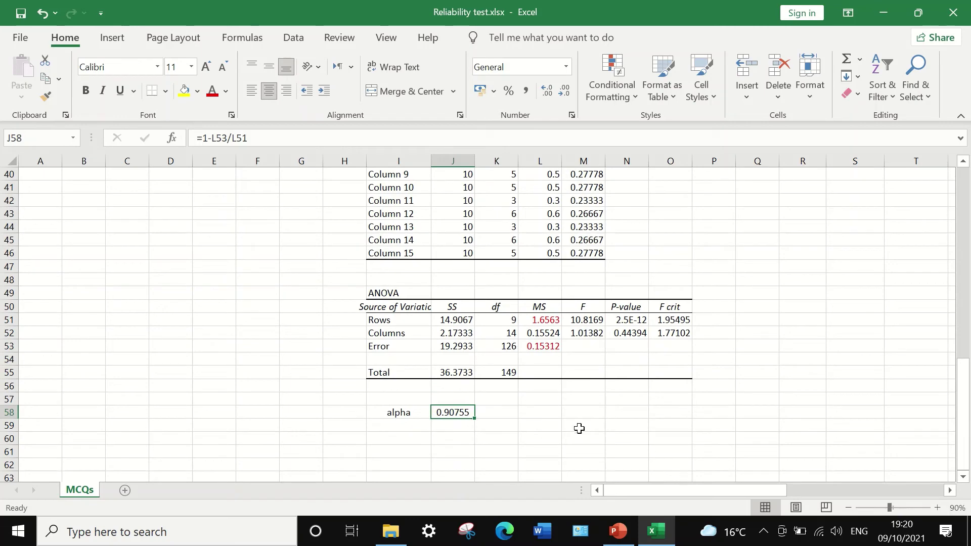
scroll(668, 426, up, 10)
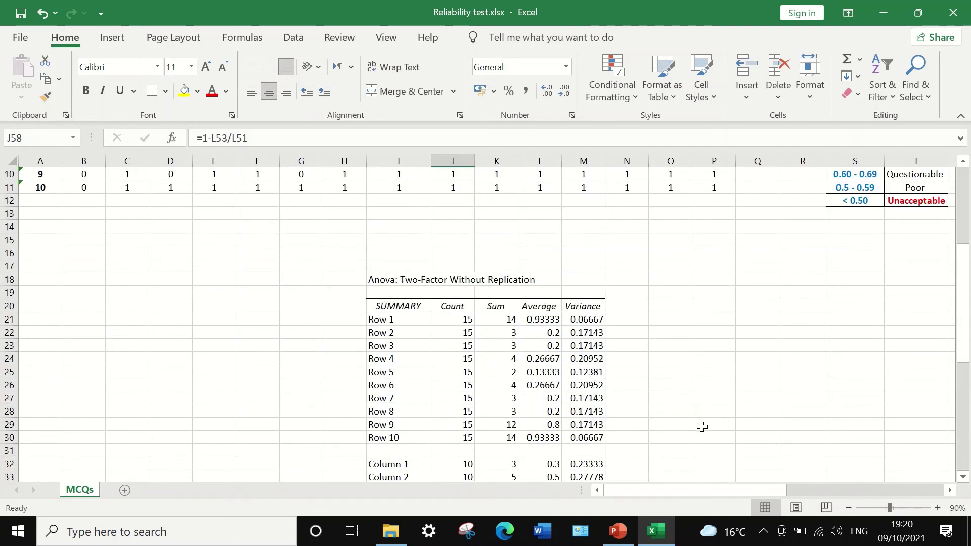
scroll(702, 428, up, 3)
drag(730, 492, 781, 484)
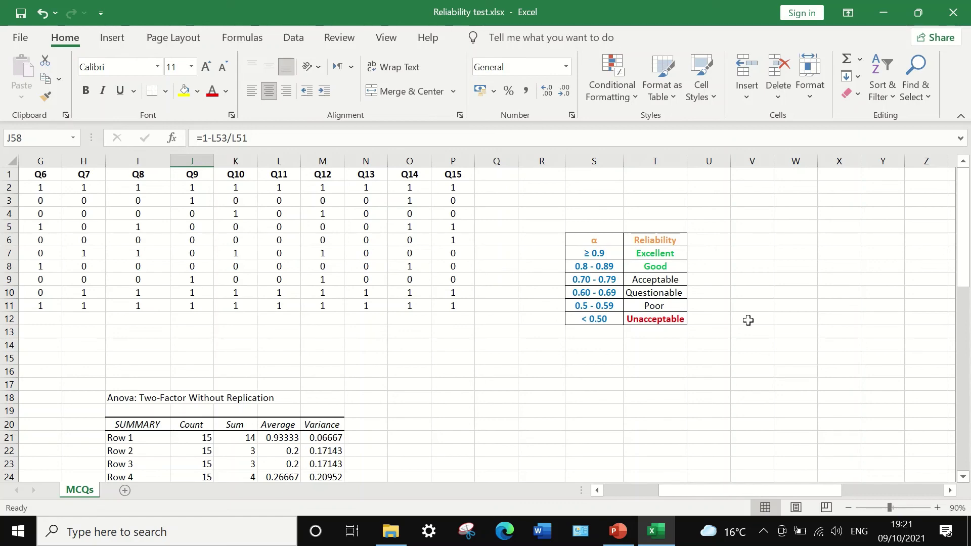
scroll(733, 326, down, 5)
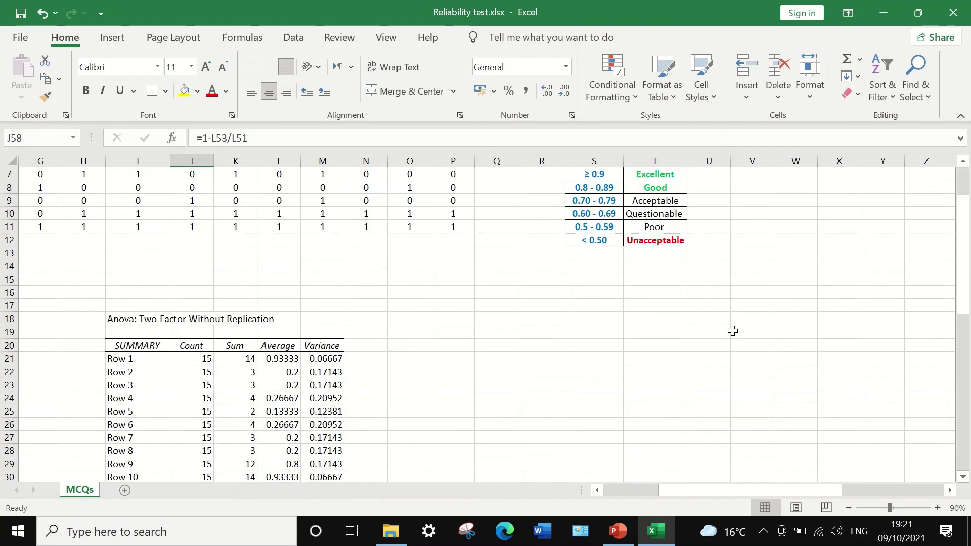
scroll(733, 331, up, 5)
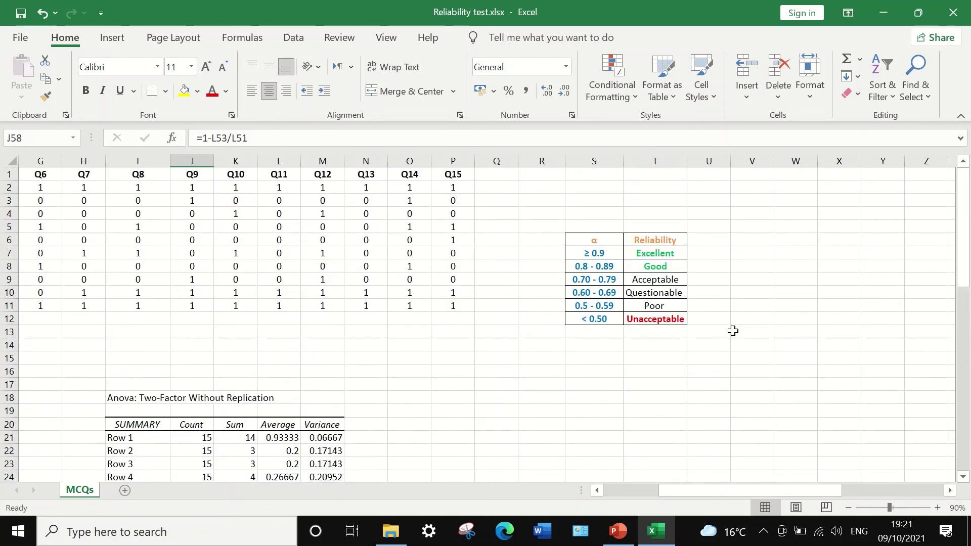